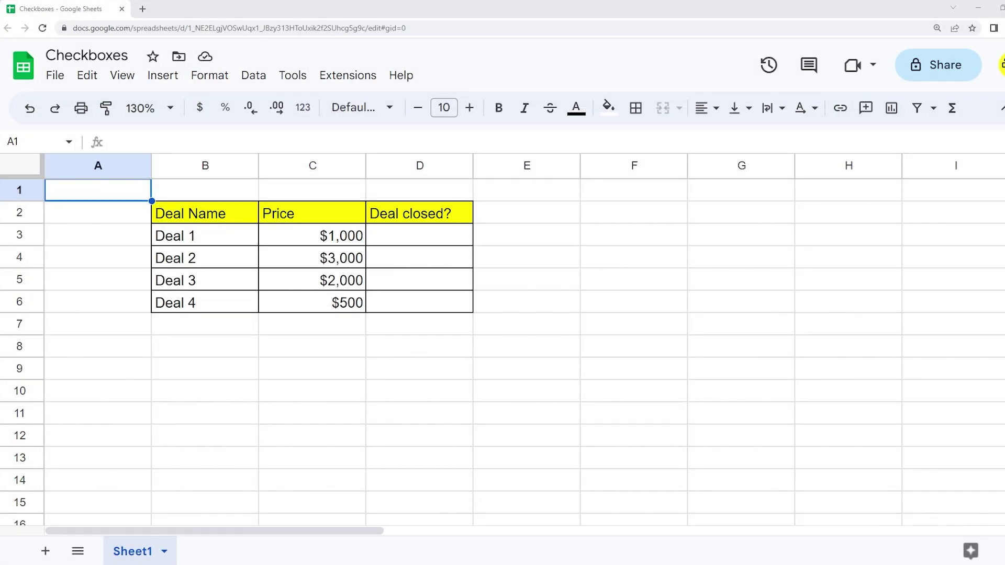
# - Insert checkboxes into the four Deal closed? cells D3:D6
pyautogui.moveTo(426, 238); pyautogui.dragTo(426, 300)
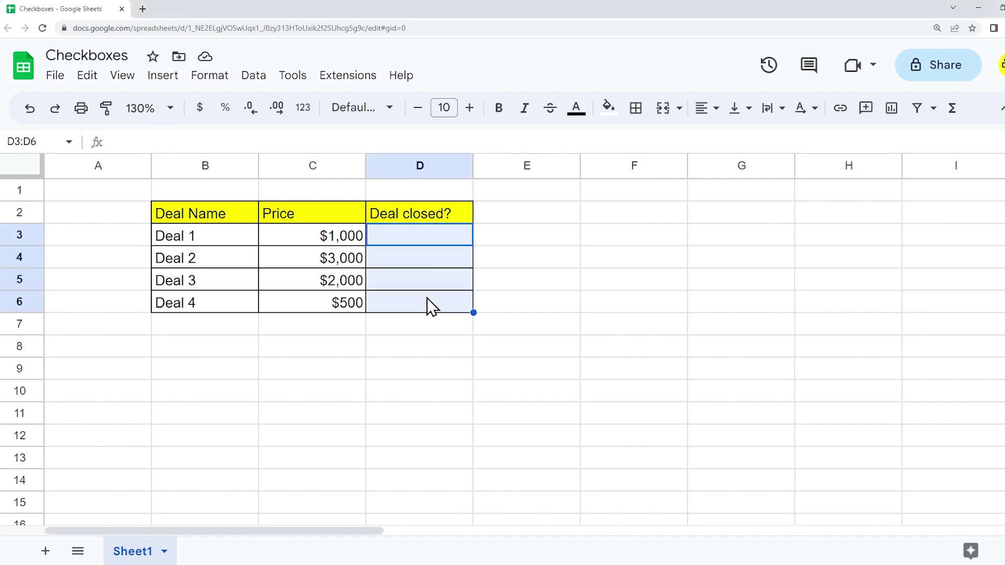
pyautogui.click(164, 76)
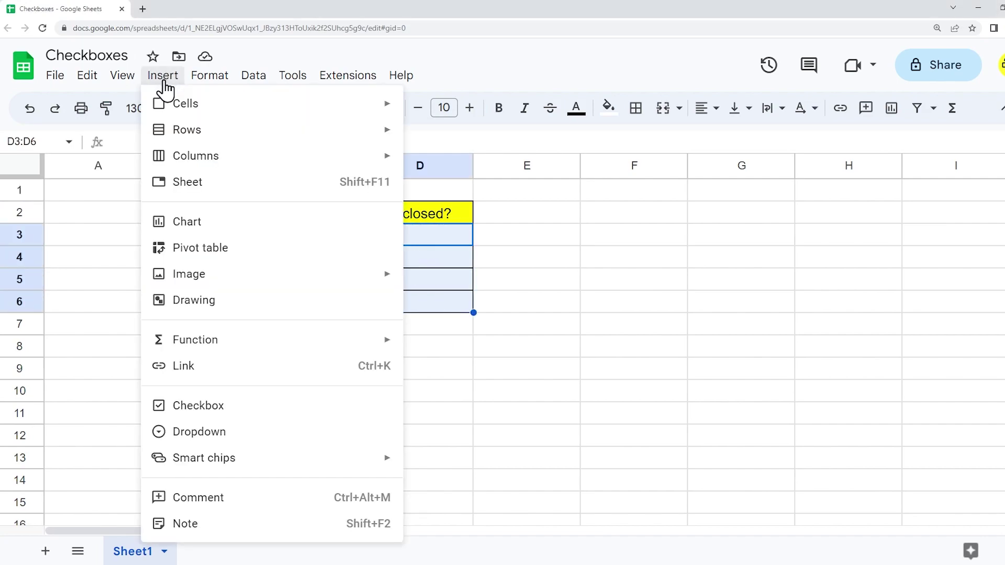
pyautogui.click(265, 413)
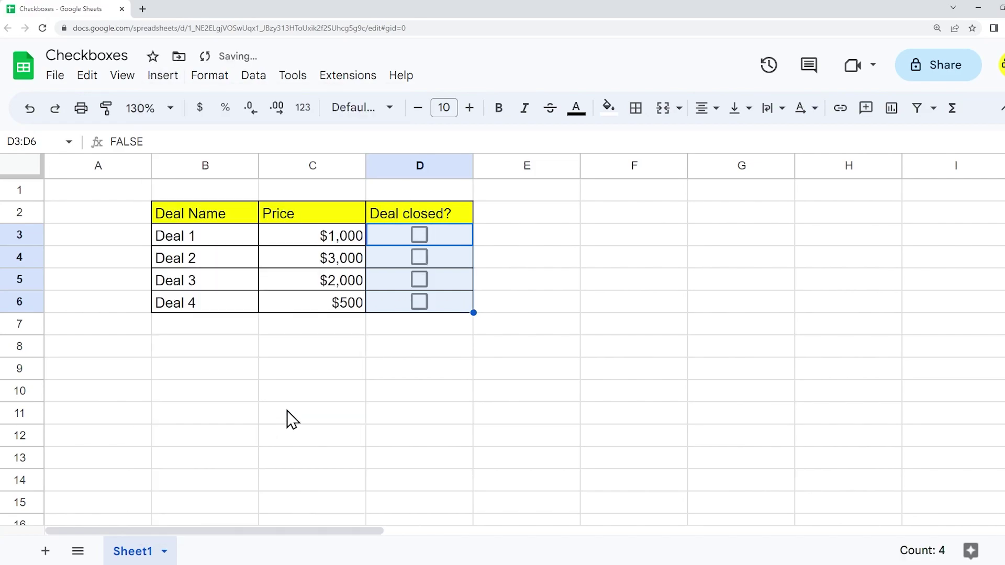
# - Tick and untick Deal 1's checkbox in D3 as a test, leaving it unchecked
pyautogui.click(499, 259)
pyautogui.click(431, 234)
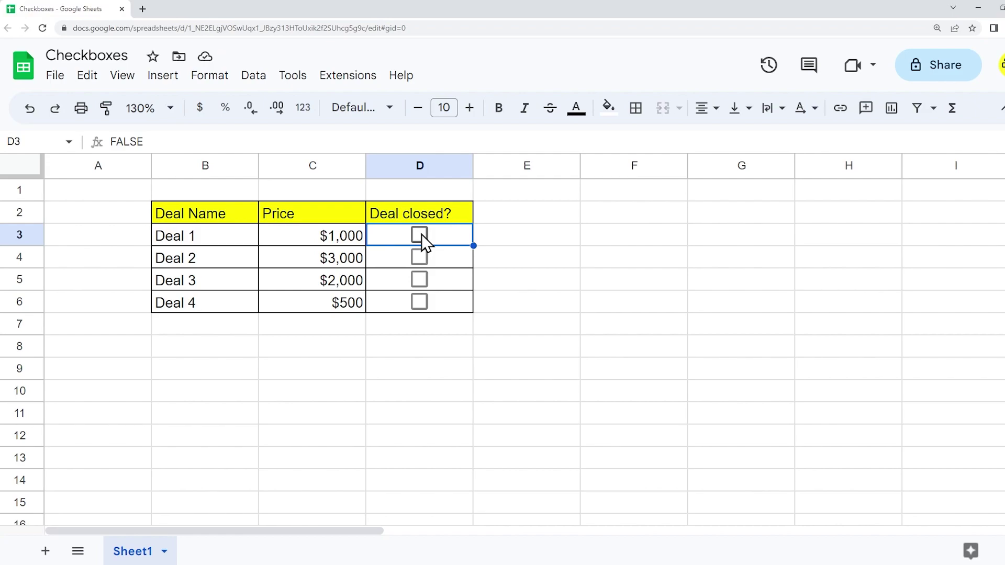
pyautogui.click(421, 234)
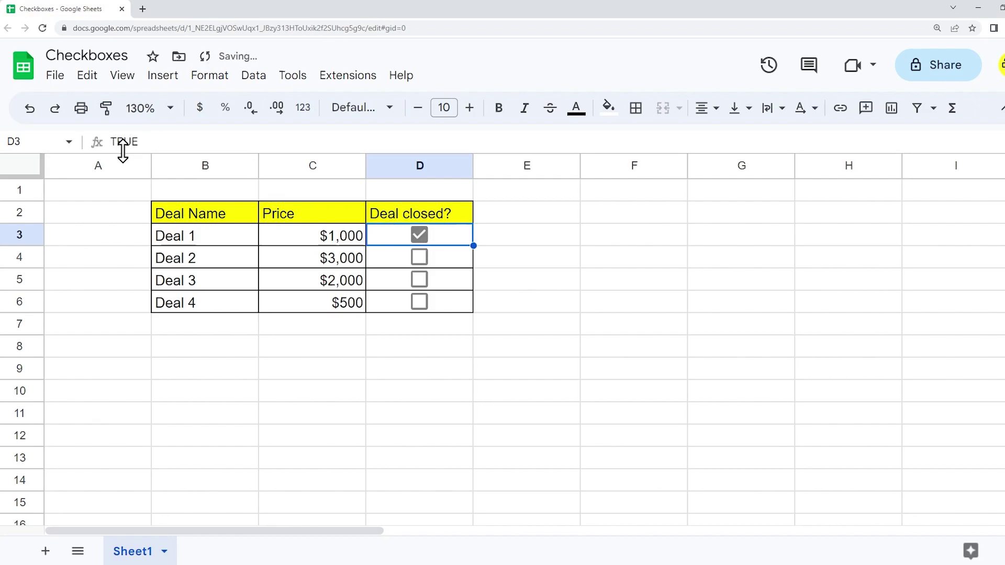
pyautogui.click(416, 232)
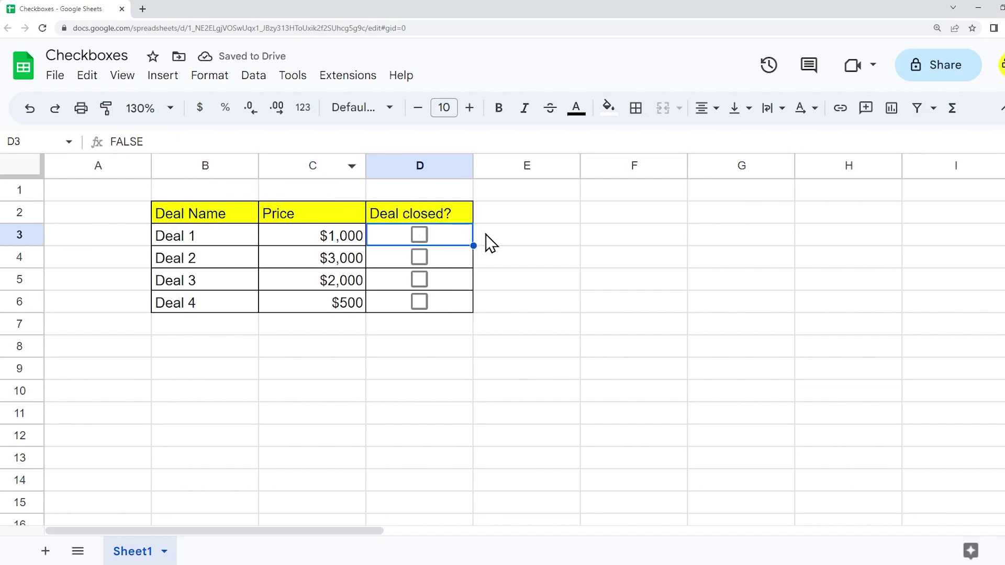
pyautogui.moveTo(463, 230); pyautogui.dragTo(457, 297)
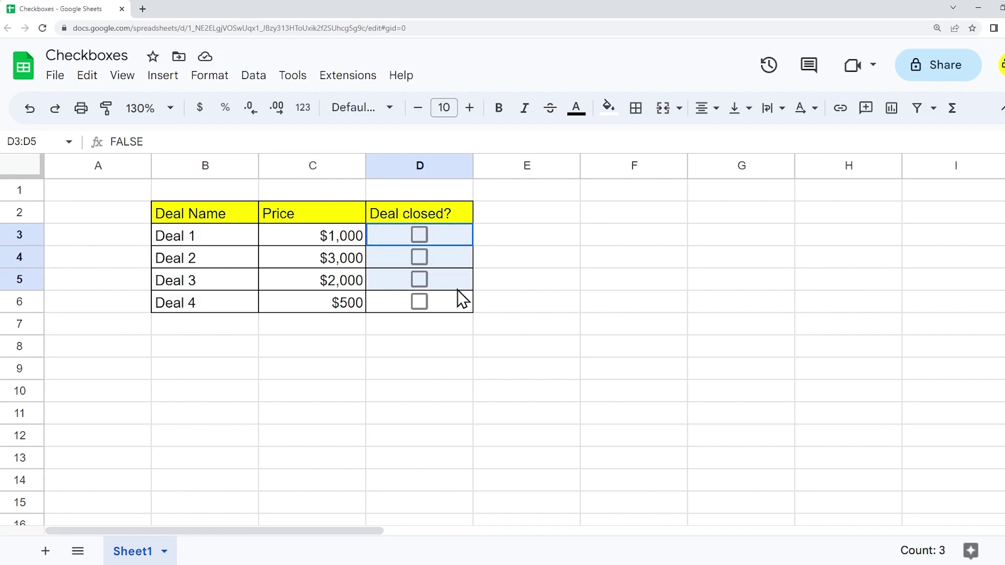
pyautogui.click(255, 76)
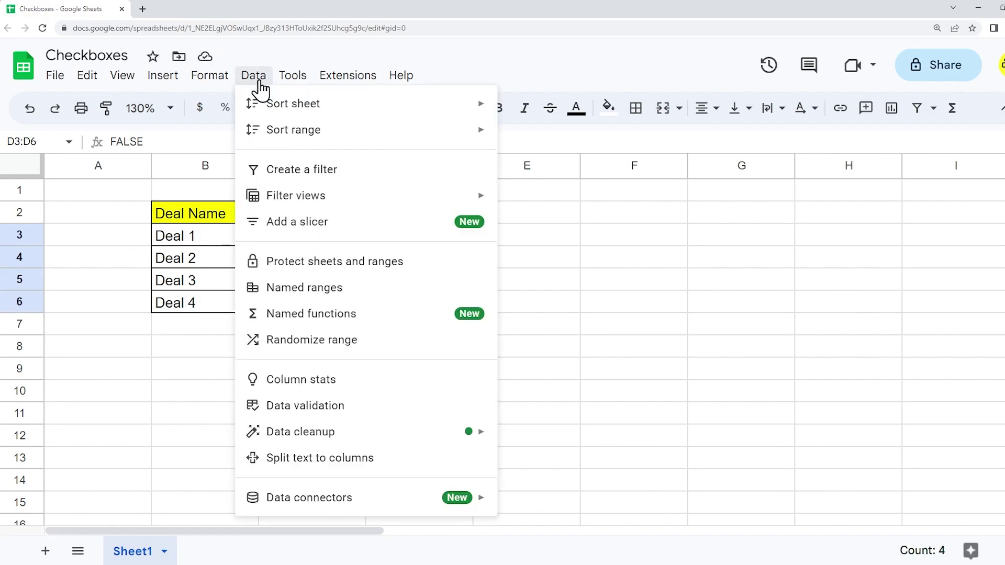
pyautogui.click(351, 406)
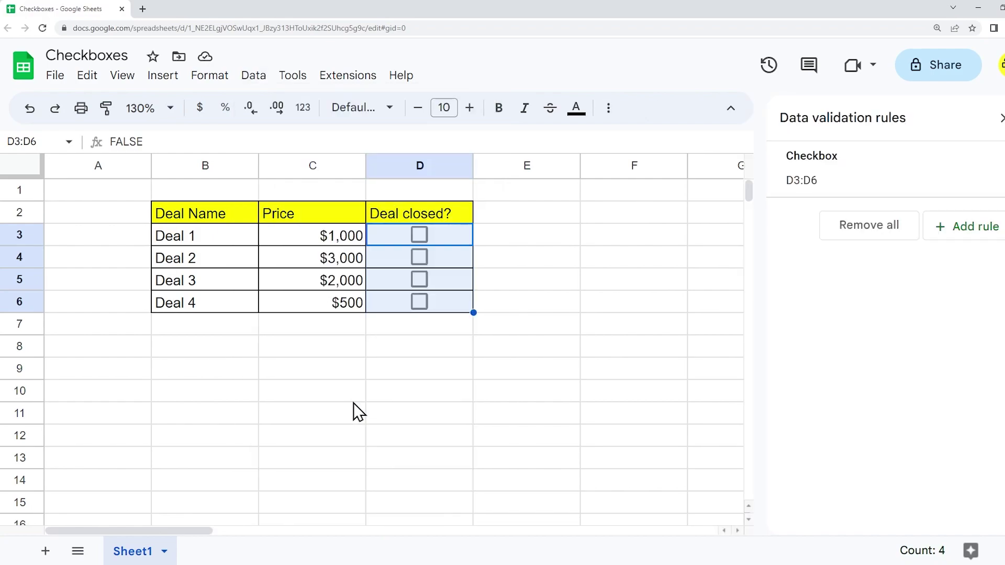
pyautogui.click(855, 178)
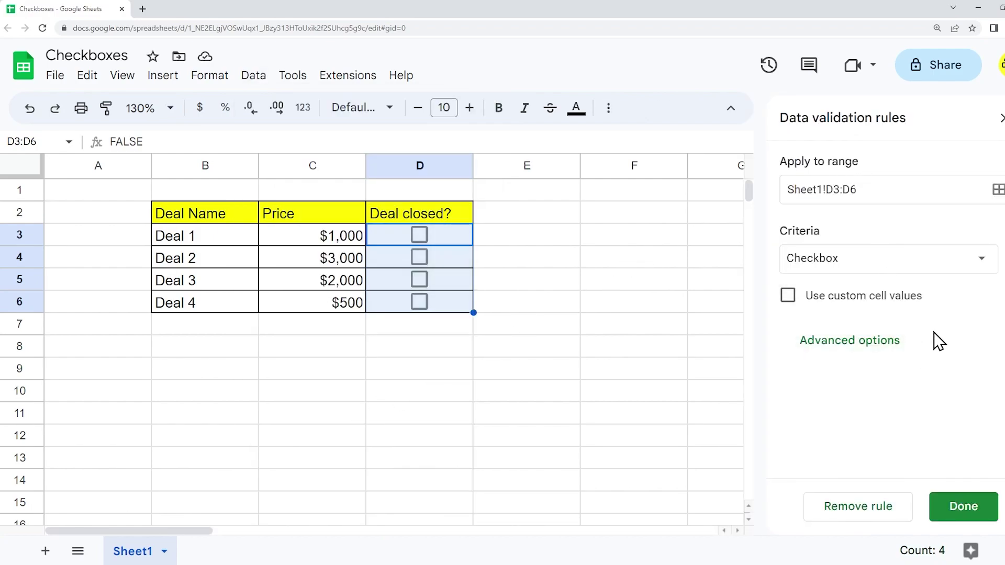
pyautogui.click(788, 296)
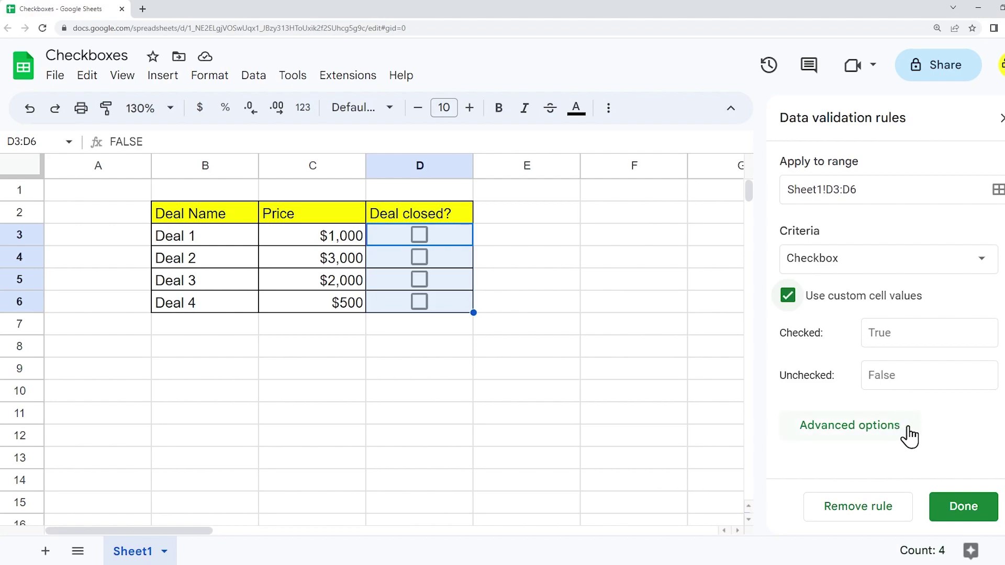
pyautogui.click(890, 425)
pyautogui.scroll(-2, 946, 397)
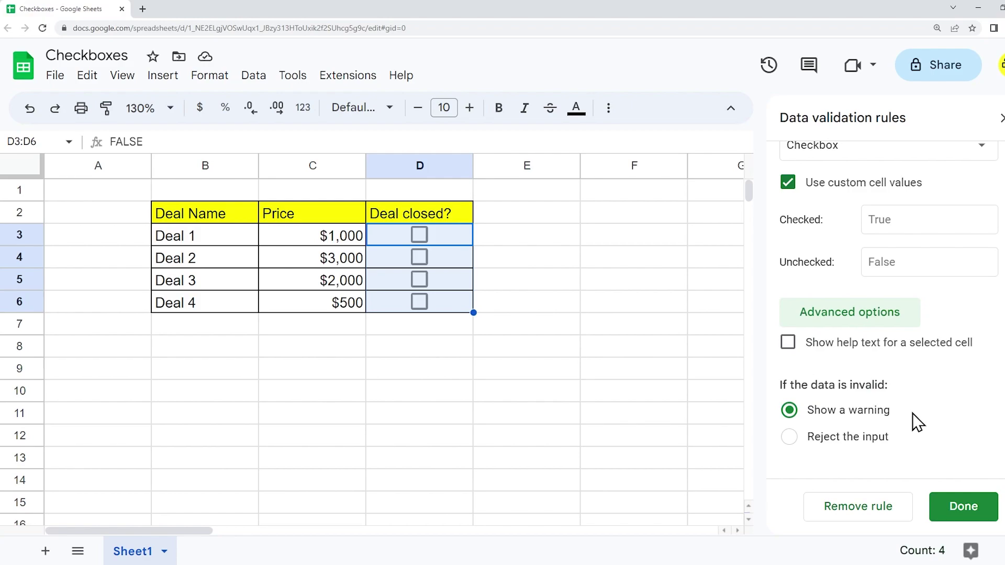
pyautogui.click(1000, 117)
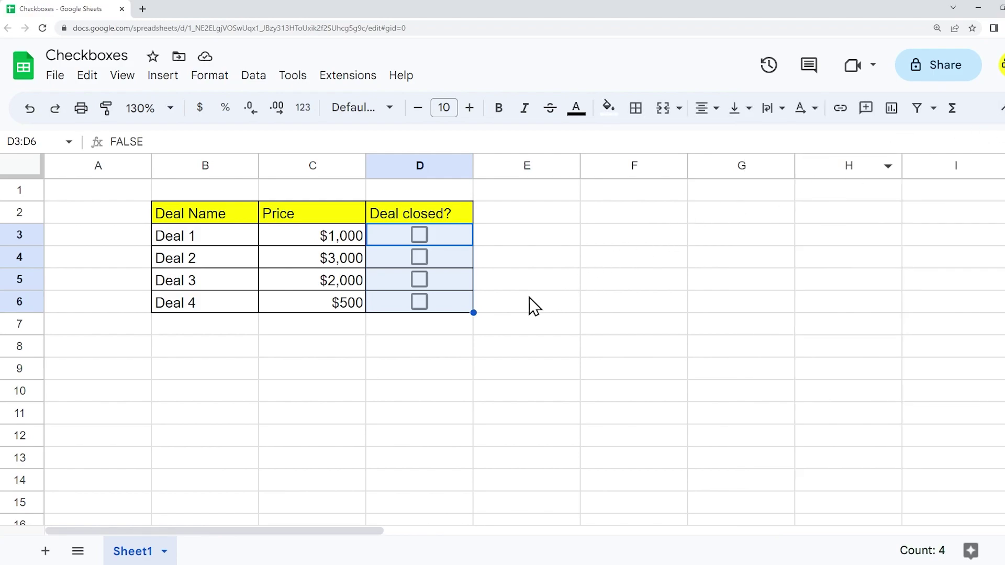
# - Check the $6,500 total of prices C3:C6, then select F3 for the closed-deals total
pyautogui.click(514, 236)
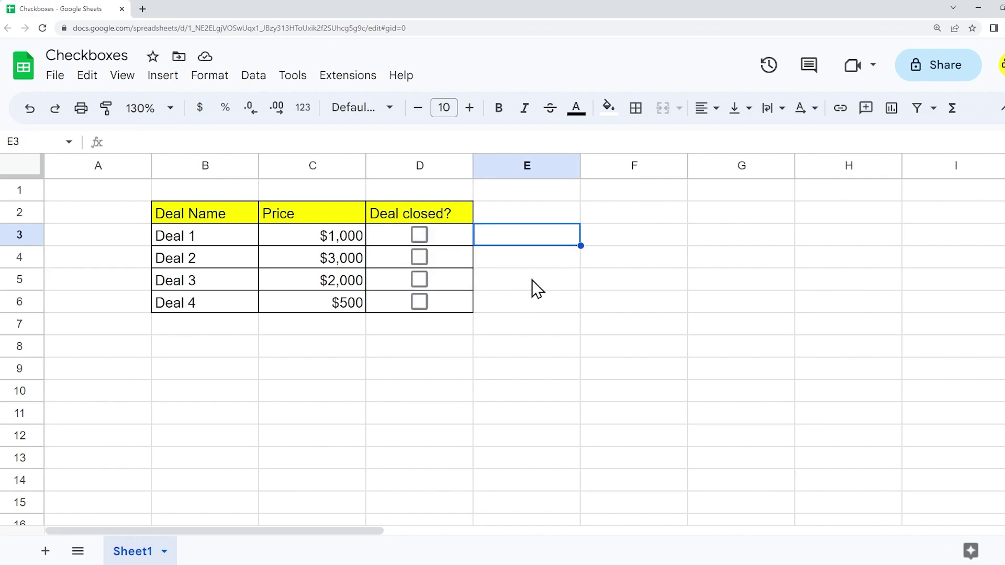
pyautogui.moveTo(351, 236); pyautogui.dragTo(301, 300)
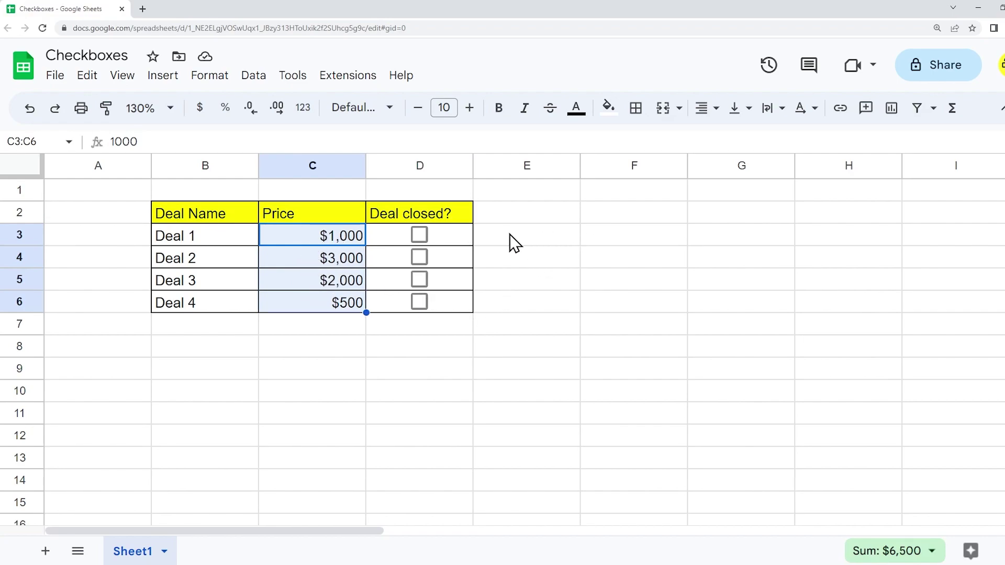
pyautogui.click(463, 235)
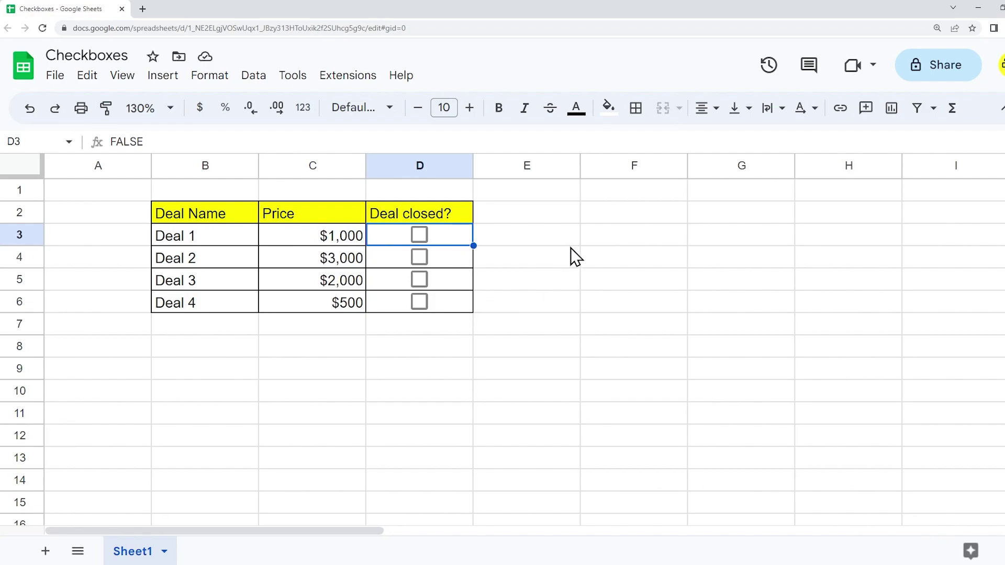
pyautogui.click(585, 231)
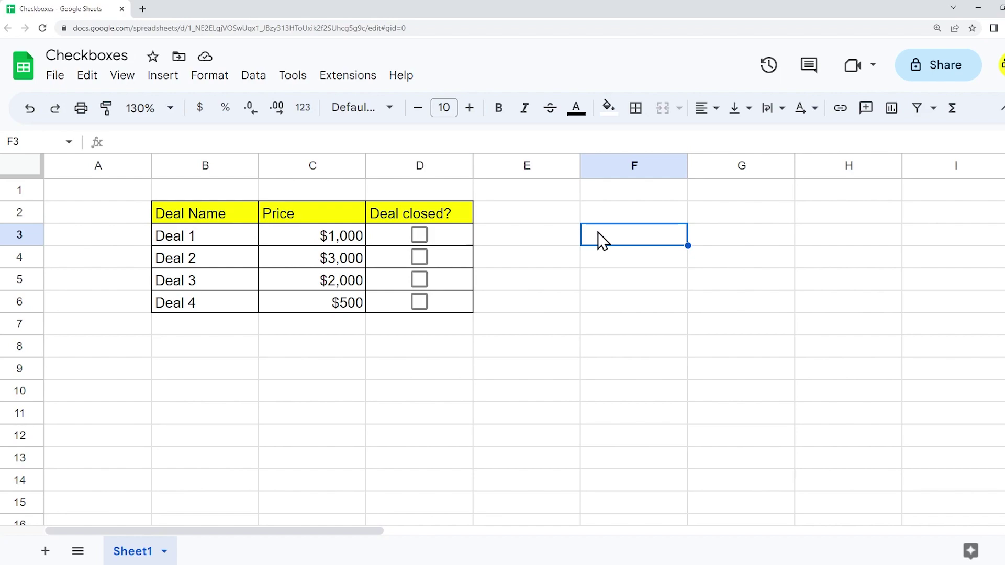
# - Enter =SUMIF(D3:D6, TRUE, C3:C6) in F3, showing $0 with no boxes ticked
pyautogui.doubleClick(598, 232)
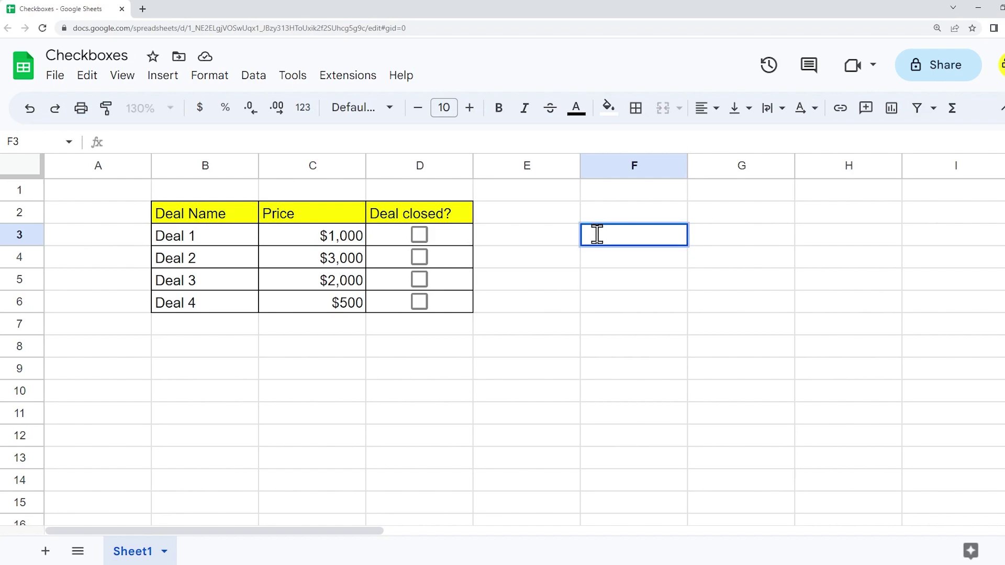
pyautogui.write('=su')
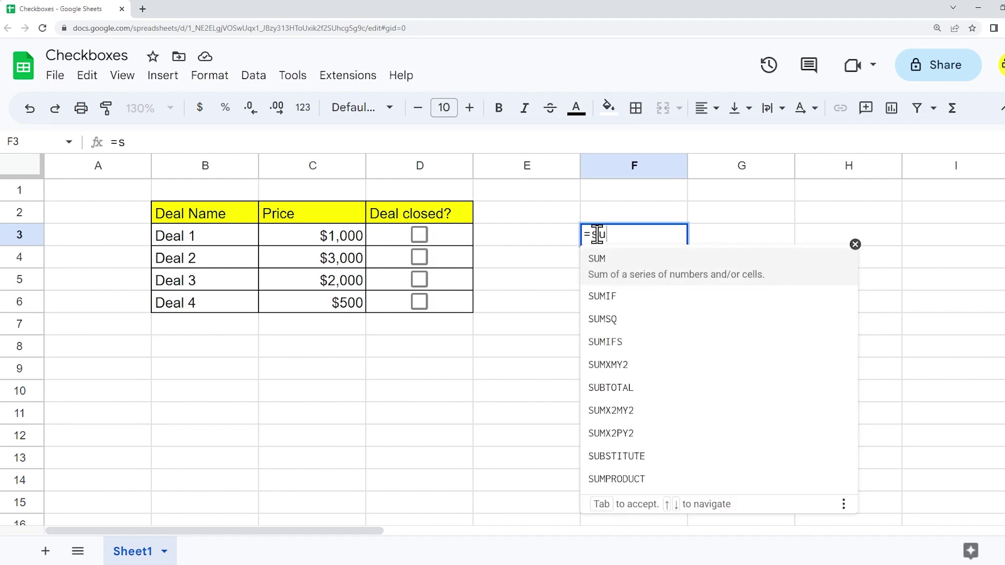
pyautogui.write('mif')
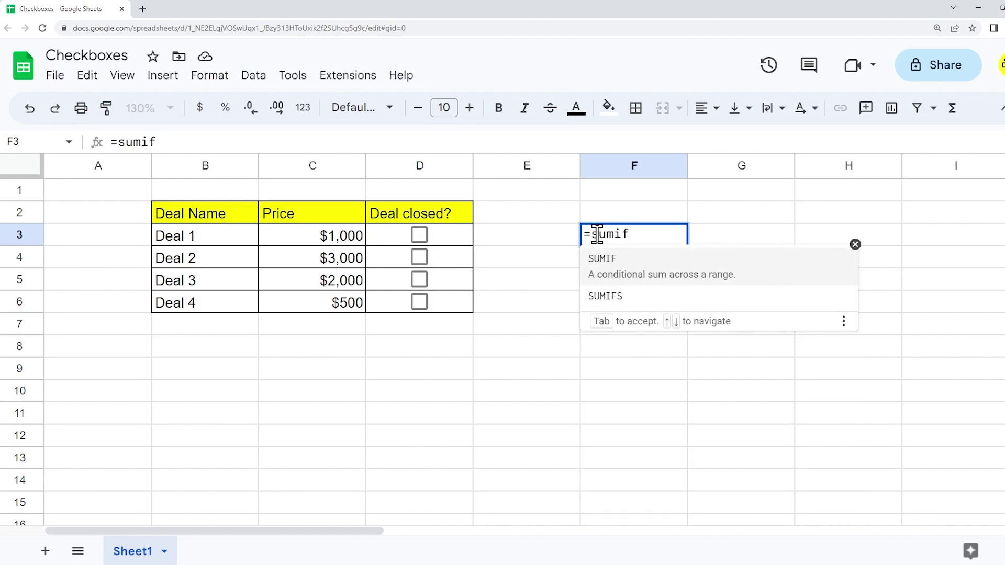
pyautogui.write('(')
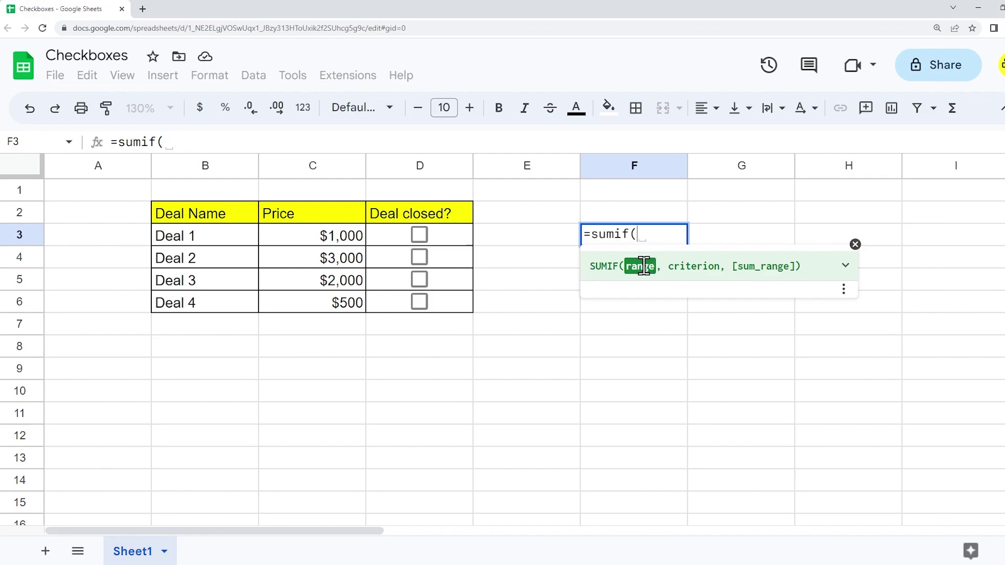
pyautogui.moveTo(464, 233); pyautogui.dragTo(473, 292)
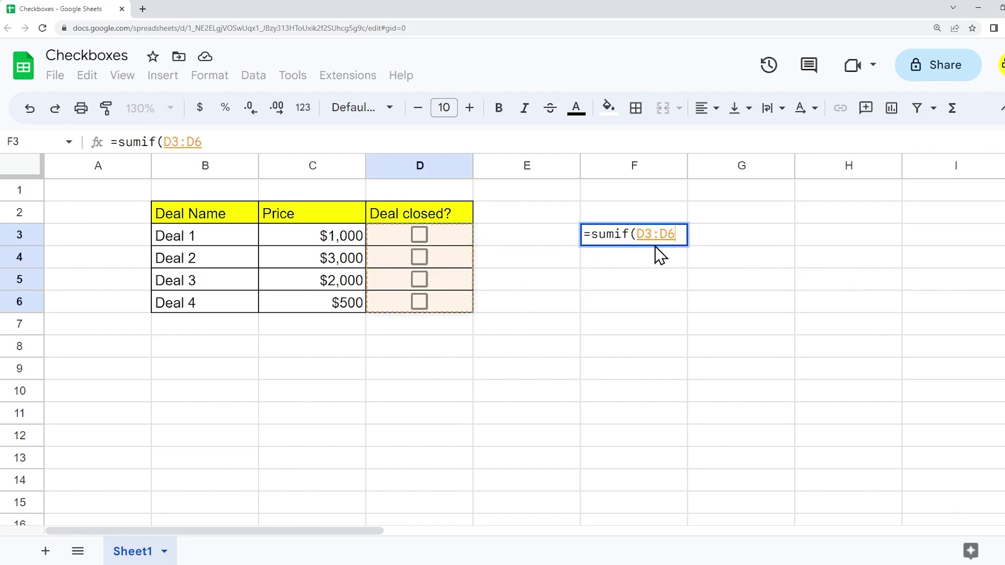
pyautogui.write(', TRUE')
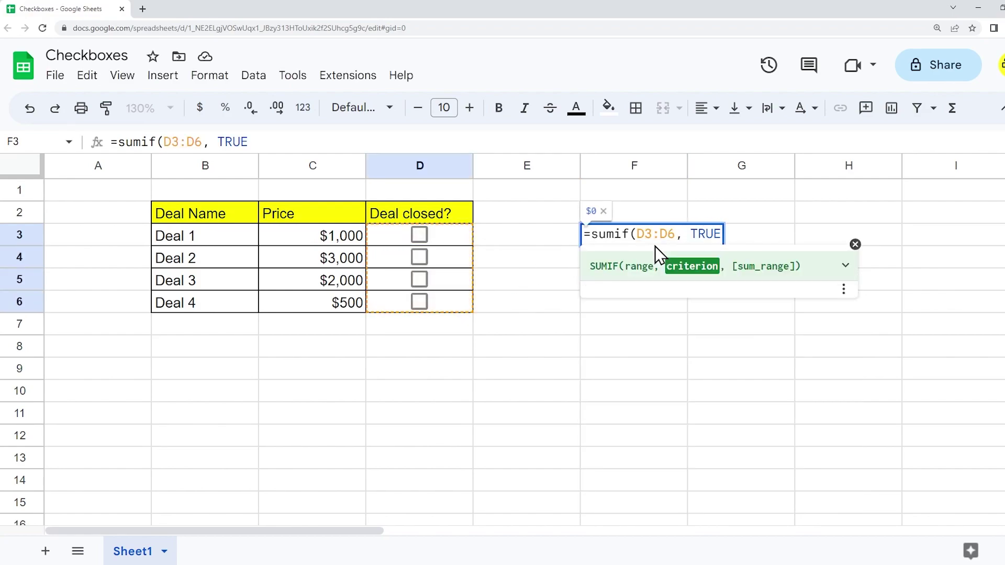
pyautogui.write(',')
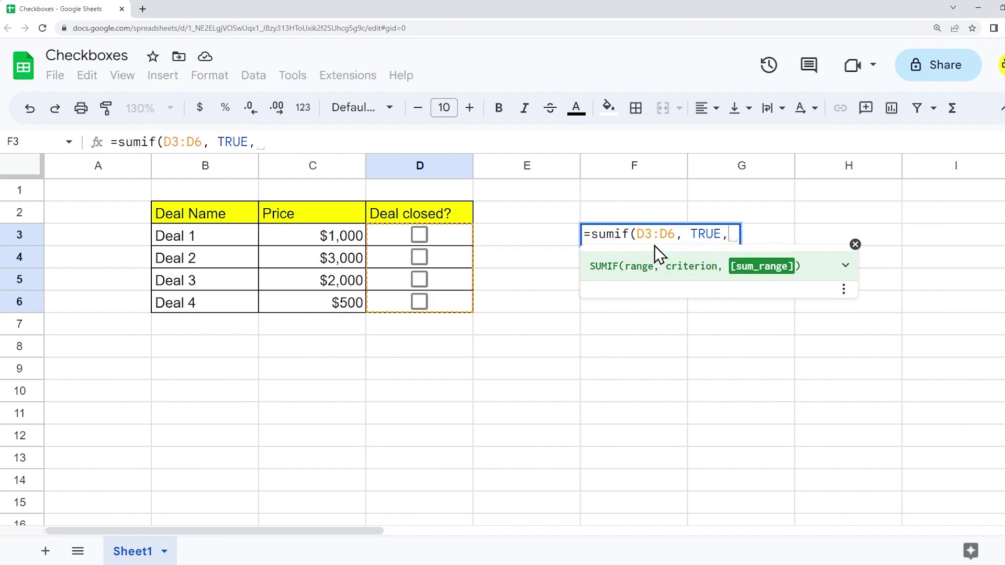
pyautogui.click(347, 235)
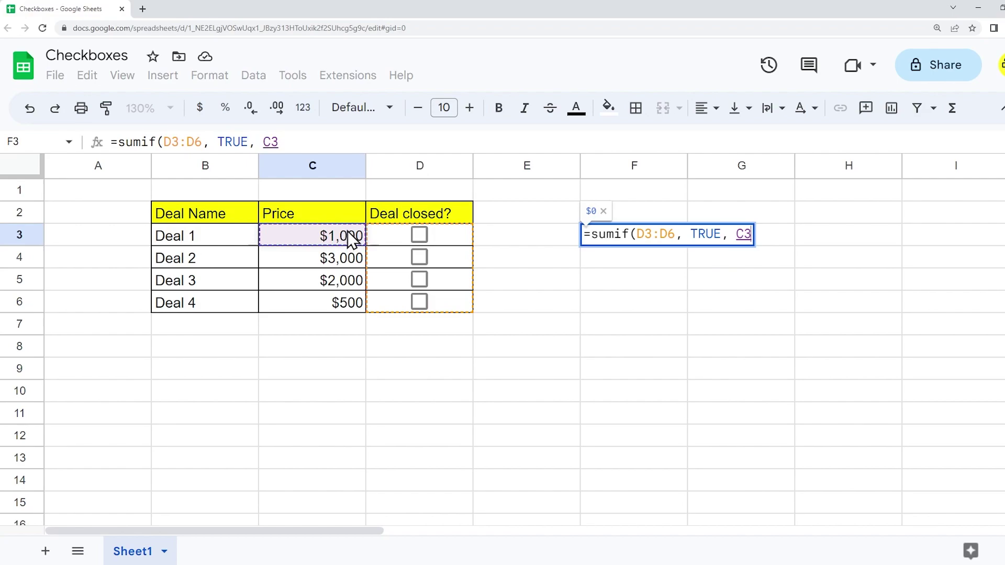
pyautogui.moveTo(350, 238); pyautogui.dragTo(343, 307)
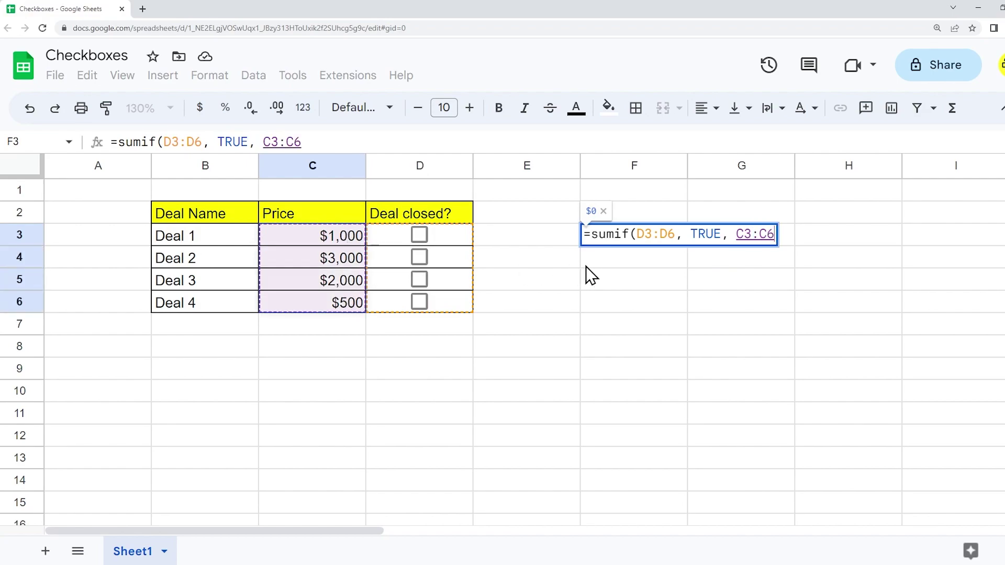
pyautogui.write(')')
pyautogui.press('Return')
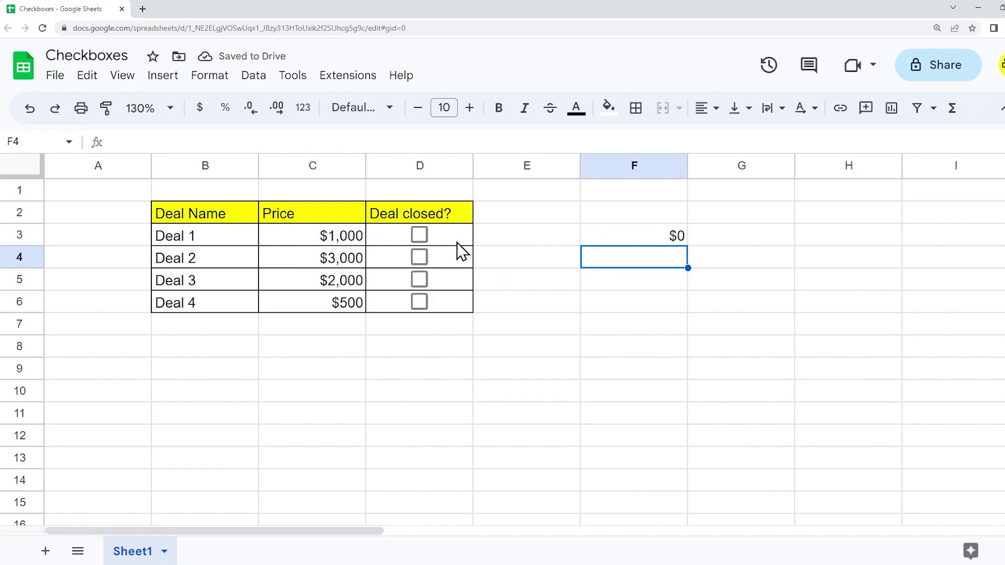
# - Tick Deals 1 and 3, then Deals 1, 2 and 3, to test the total and green rows
pyautogui.click(419, 235)
pyautogui.click(421, 278)
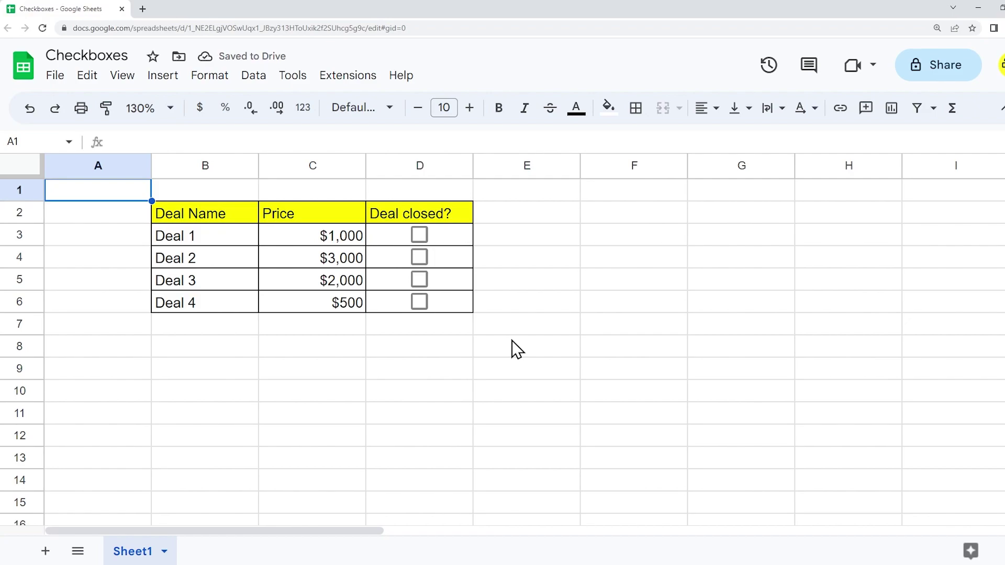
pyautogui.click(420, 235)
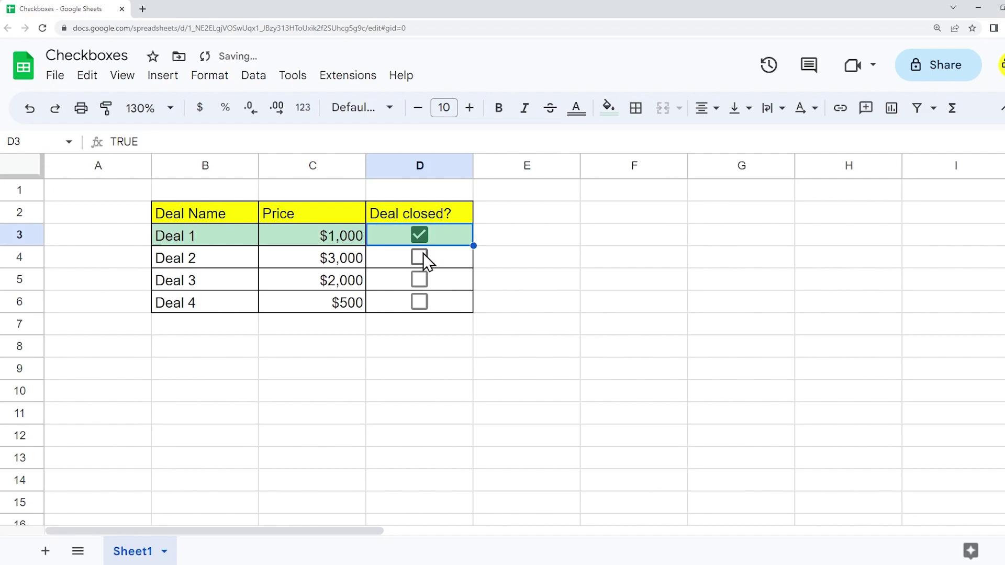
pyautogui.click(422, 256)
pyautogui.click(421, 280)
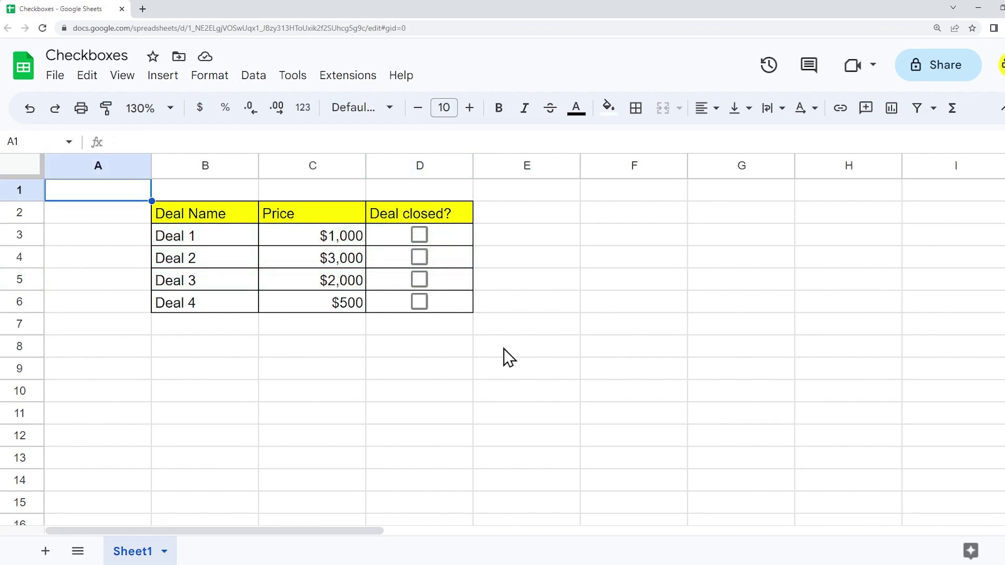
# - Open conditional formatting for B3:D6 and choose the 'Custom formula is' condition
pyautogui.moveTo(456, 309); pyautogui.dragTo(222, 235)
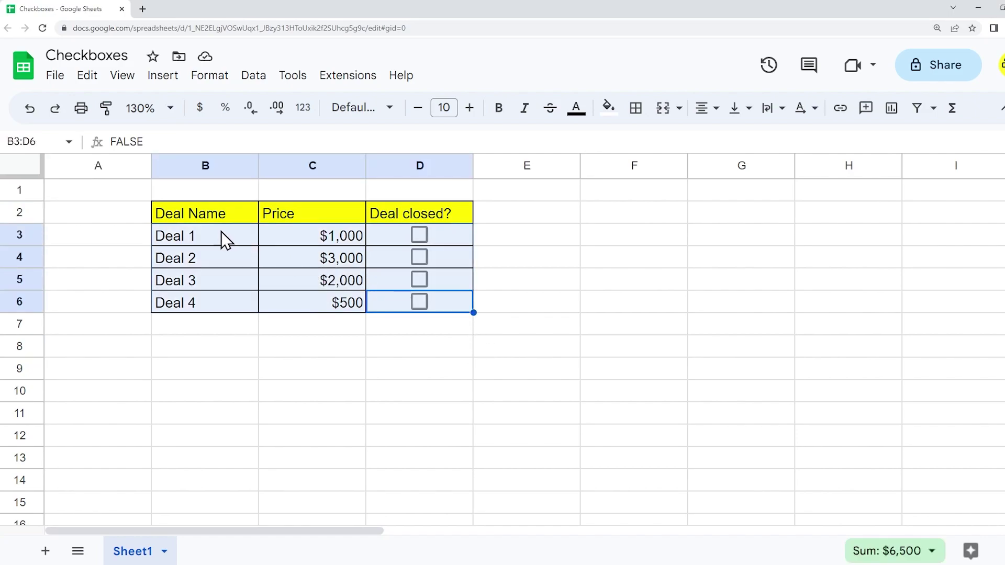
pyautogui.click(216, 79)
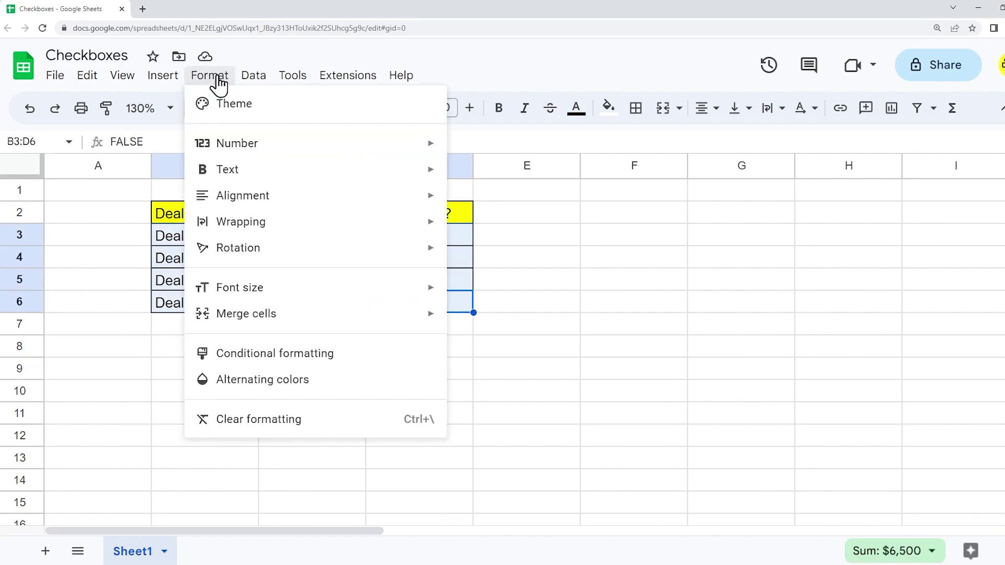
pyautogui.click(293, 352)
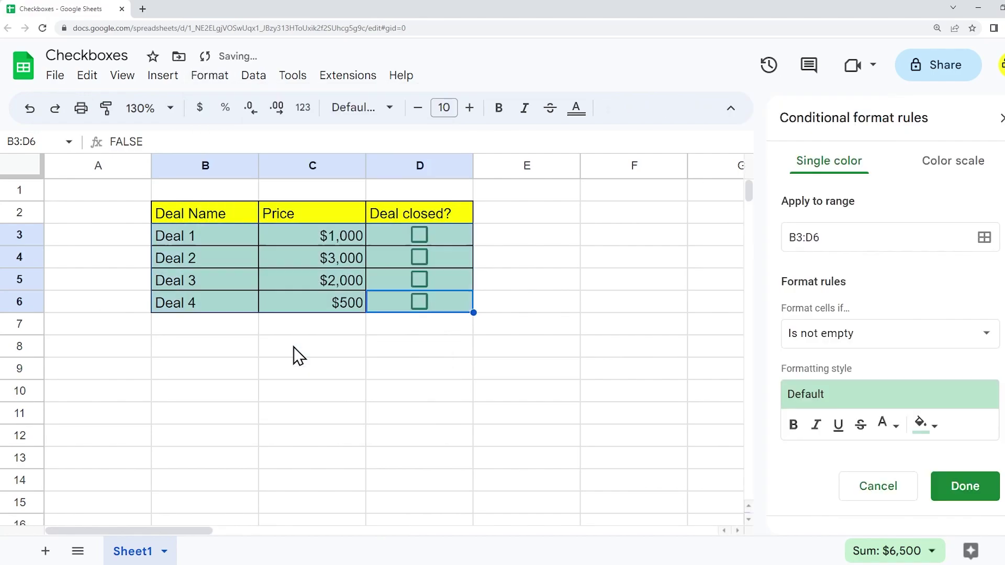
pyautogui.click(853, 335)
pyautogui.scroll(-5, 869, 366)
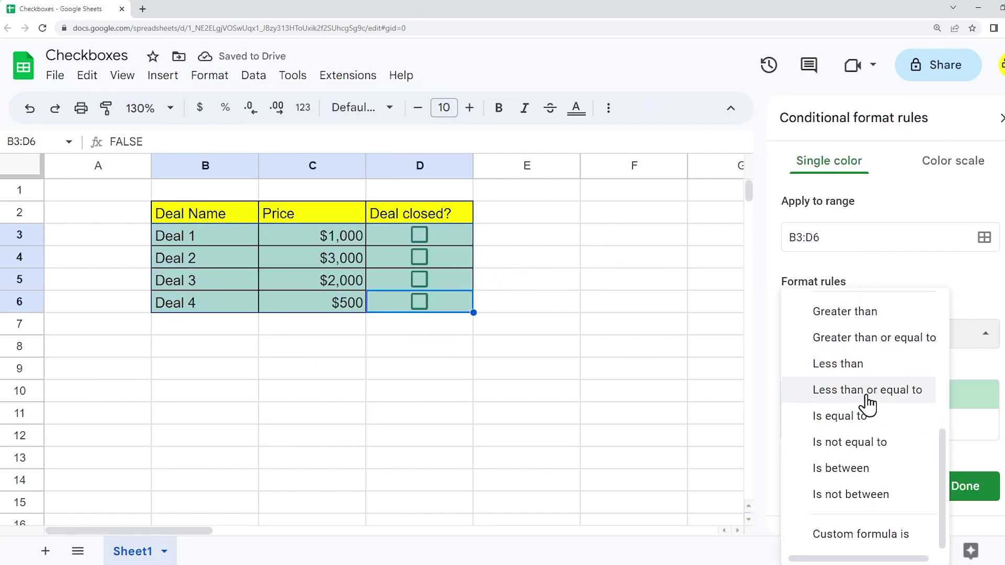
pyautogui.click(849, 529)
# - Enter =$D3 in the rule's Value or formula field
pyautogui.click(832, 375)
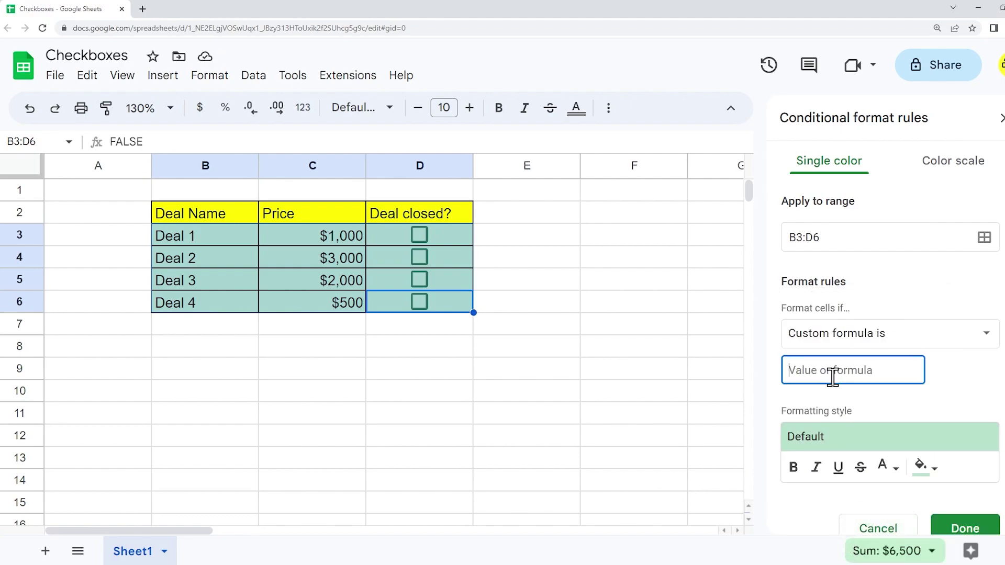
pyautogui.write('=')
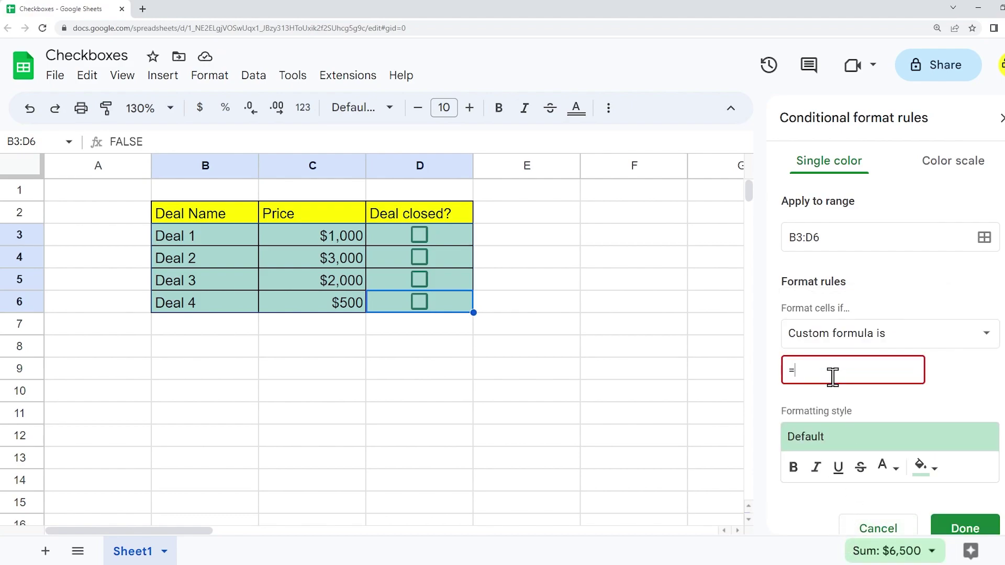
pyautogui.write('$D')
pyautogui.write('3')
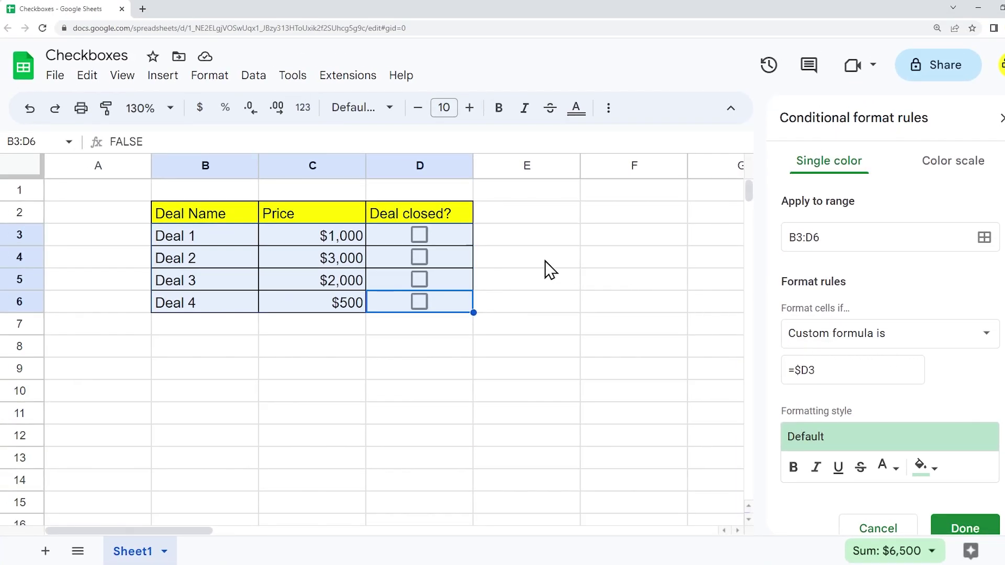
# - Tick Deal 1 to preview its light green row, trying bold in the style then removing it
pyautogui.click(524, 257)
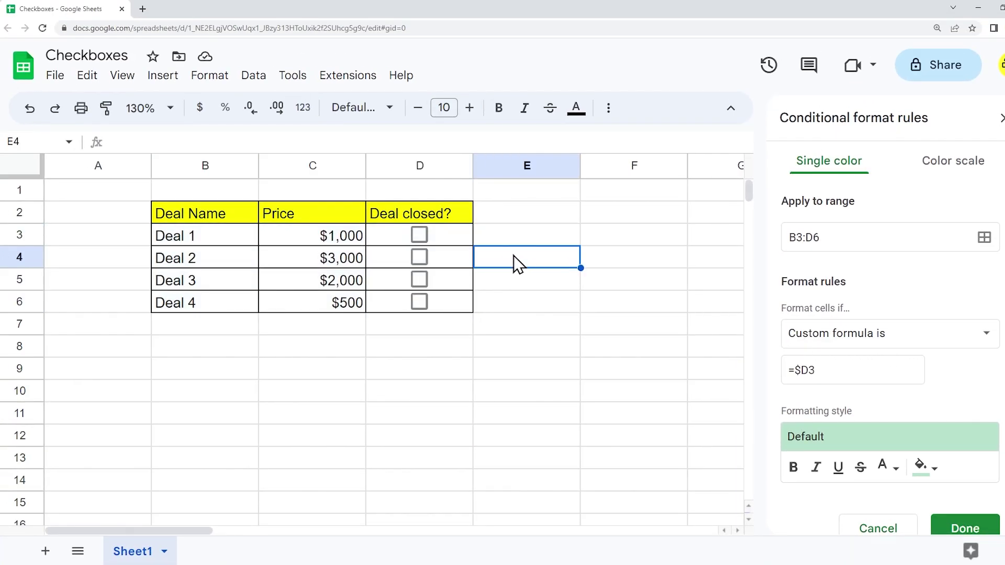
pyautogui.click(420, 235)
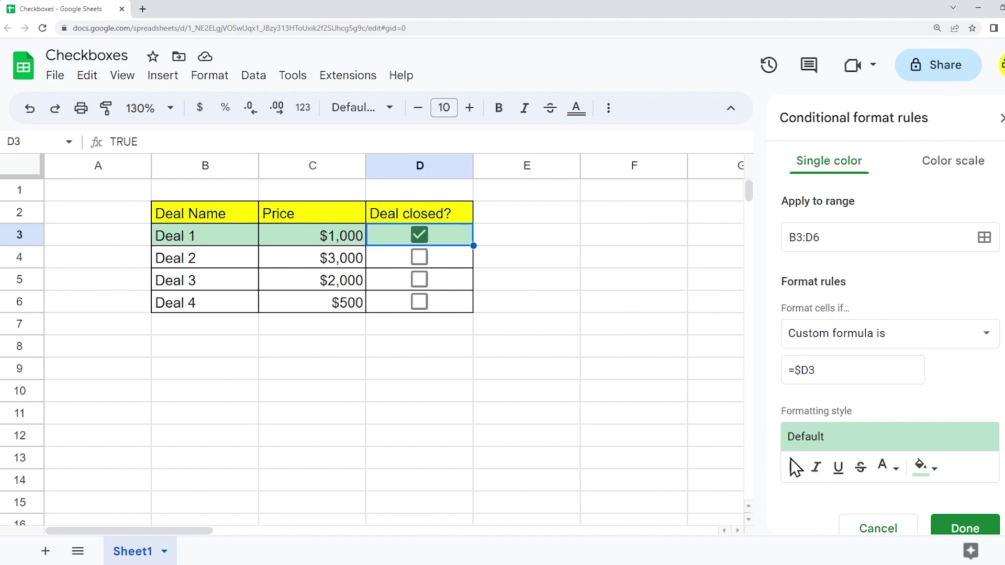
pyautogui.click(934, 471)
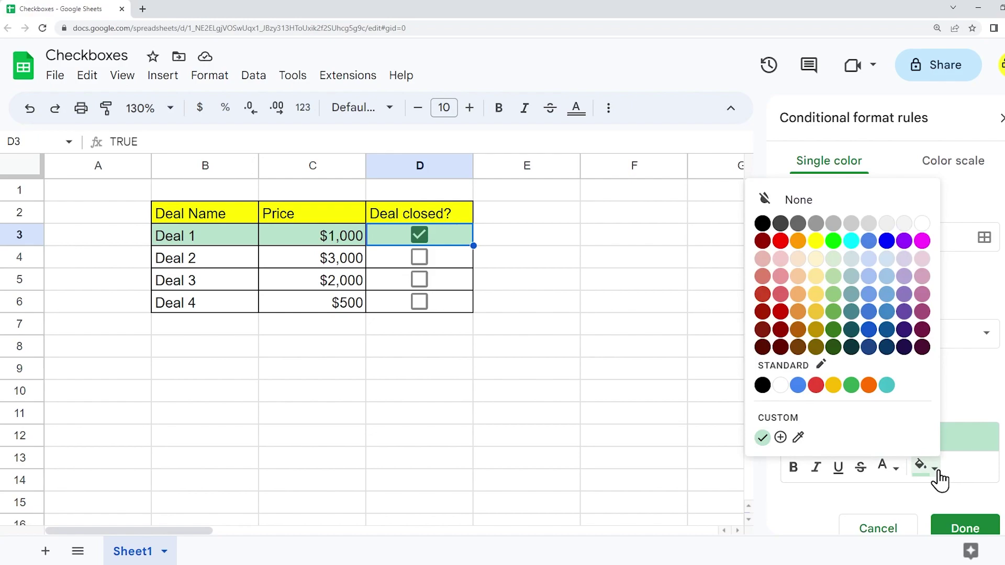
pyautogui.click(810, 497)
pyautogui.click(794, 467)
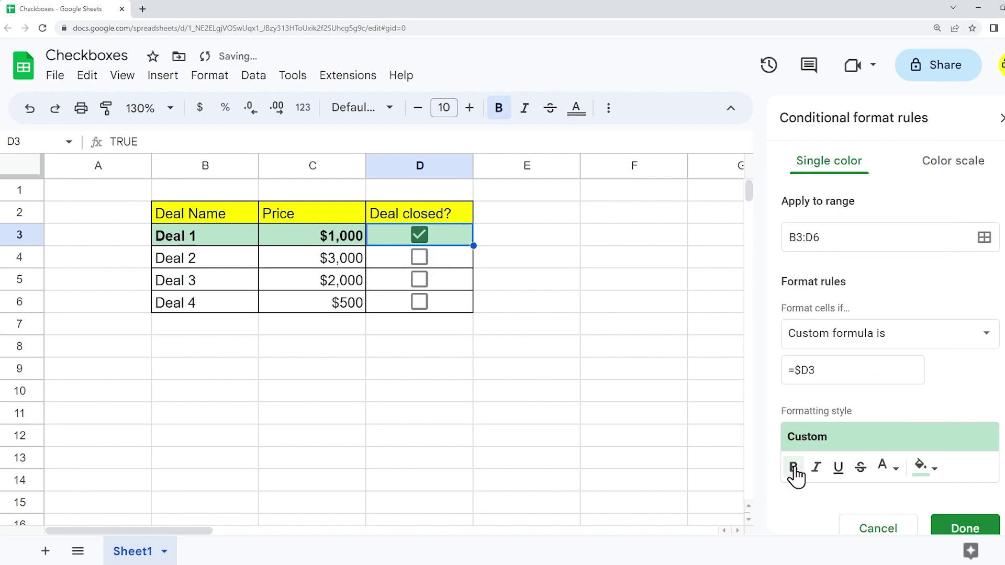
pyautogui.click(793, 467)
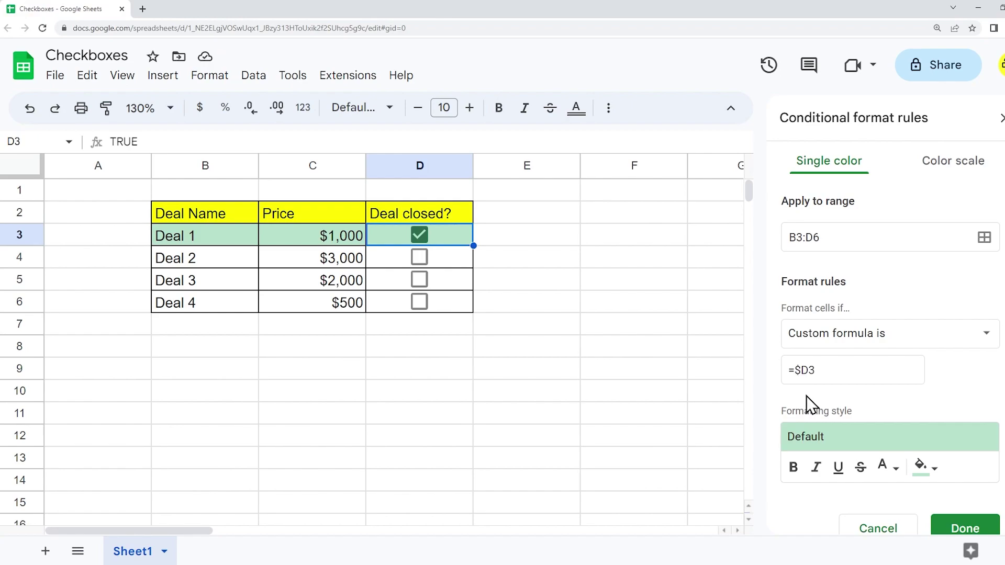
# - Change the rule formula to =$D$3 and tick Deal 2 to compare
pyautogui.click(806, 373)
pyautogui.write('$')
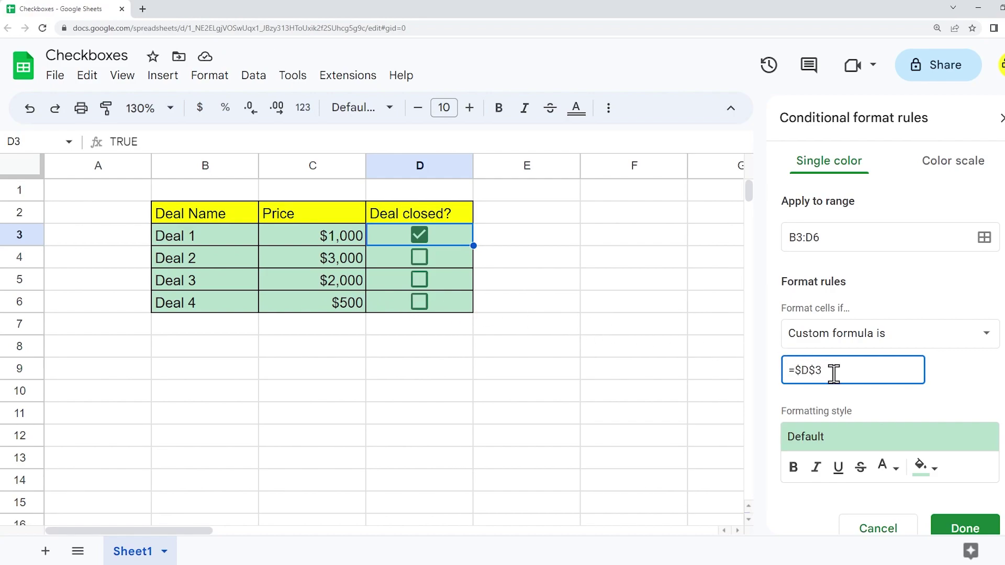
pyautogui.press('Left')
pyautogui.click(425, 258)
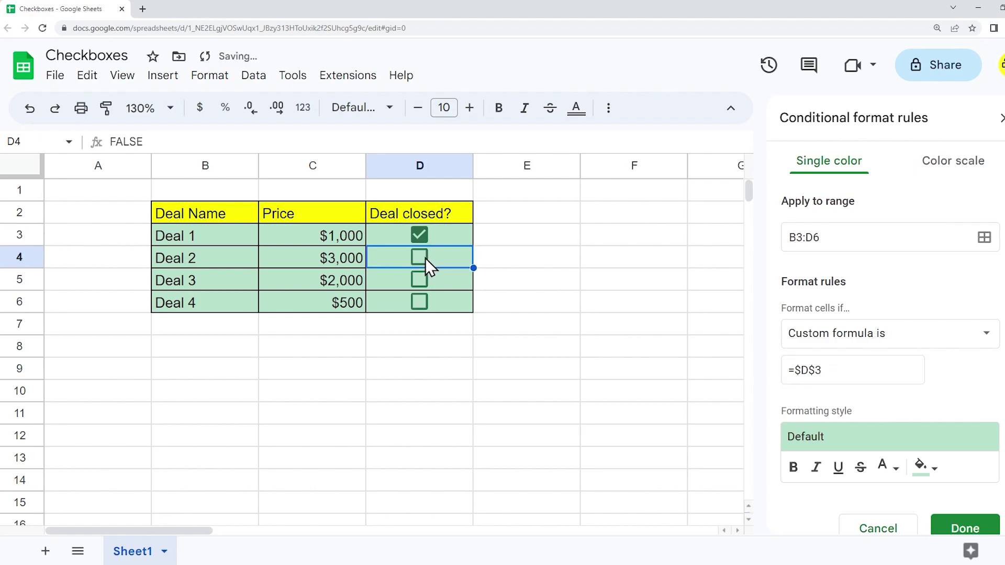
# - Revert the formula to =$D3 and toggle Deals 2 and 1, leaving both unticked
pyautogui.click(819, 369)
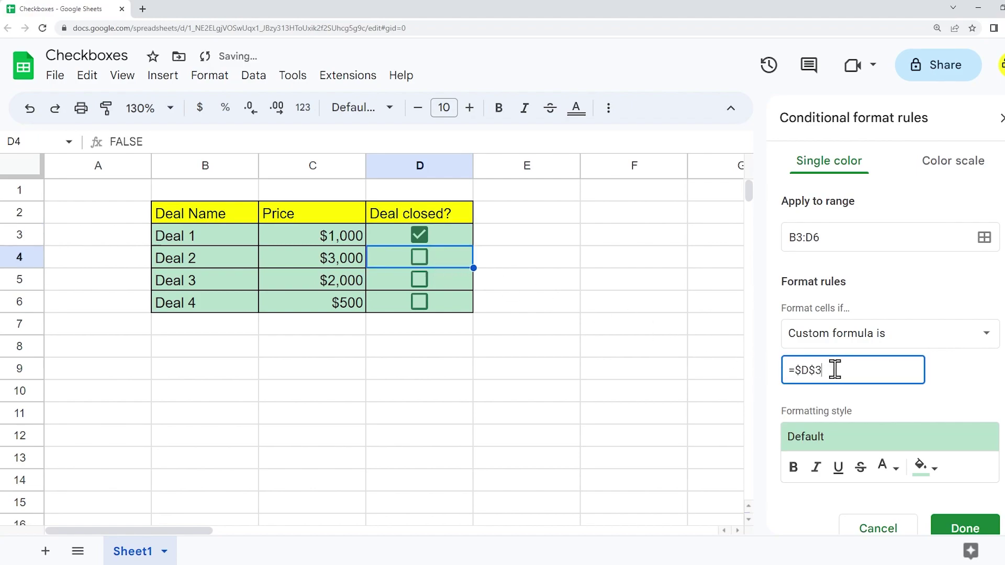
pyautogui.press('BackSpace')
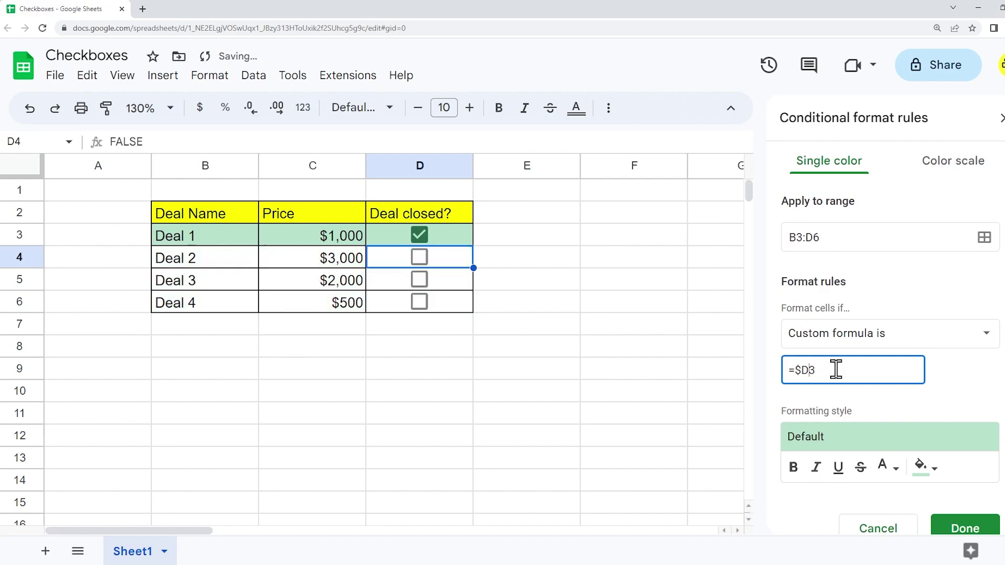
pyautogui.click(419, 257)
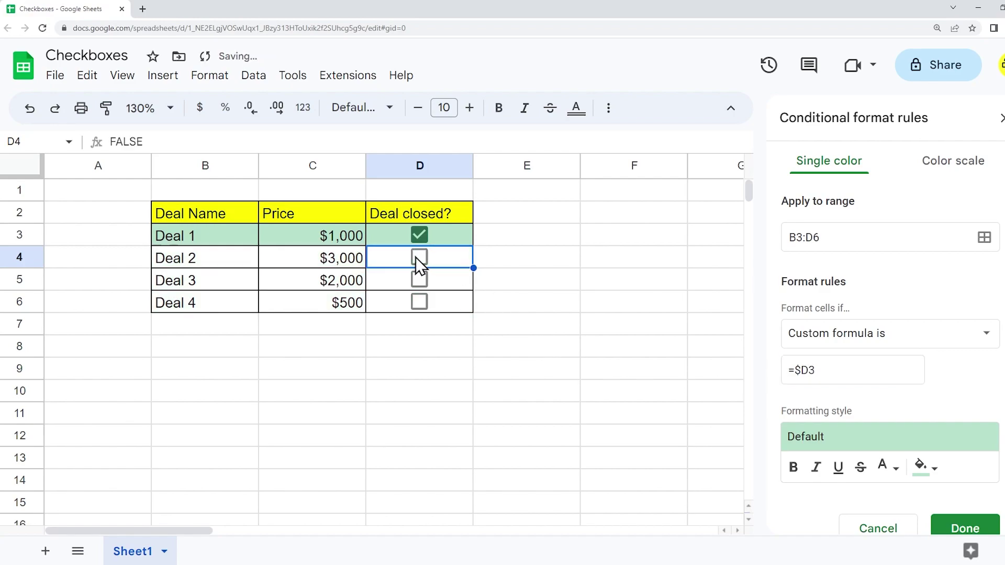
pyautogui.click(419, 257)
pyautogui.click(420, 257)
pyautogui.click(419, 237)
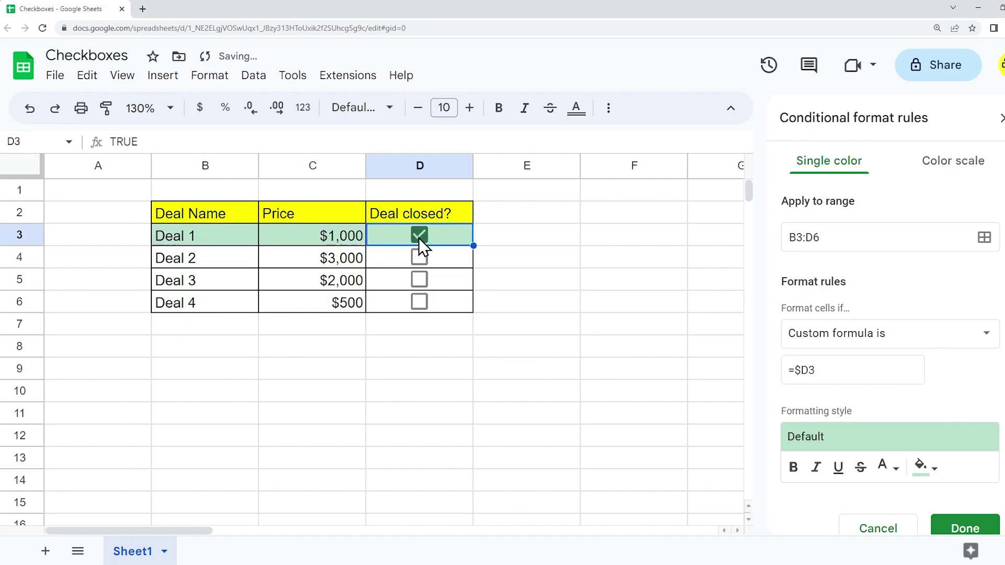
pyautogui.click(419, 234)
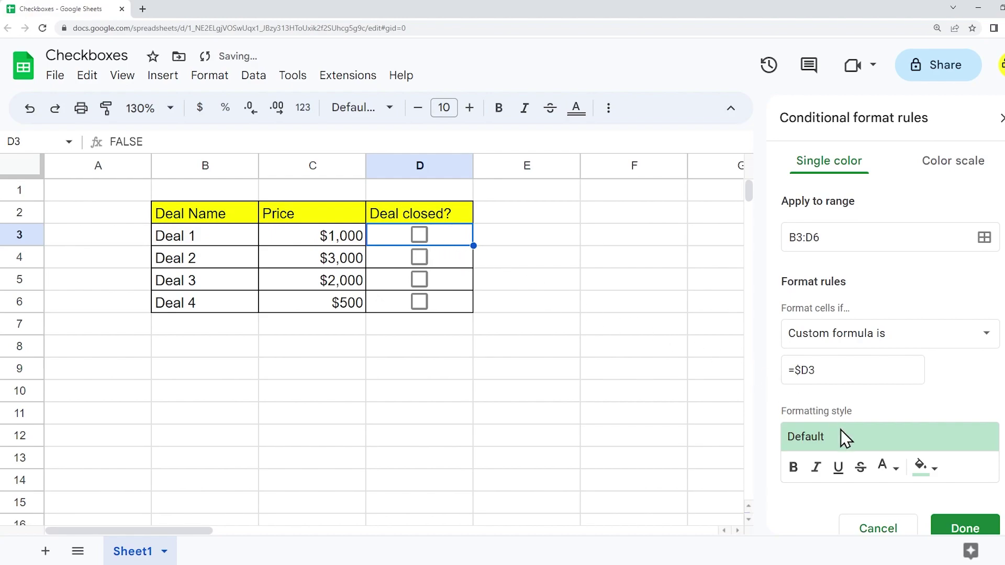
# - Save the =$D3 highlight rule with Done and close the Conditional format rules sidebar
pyautogui.click(958, 530)
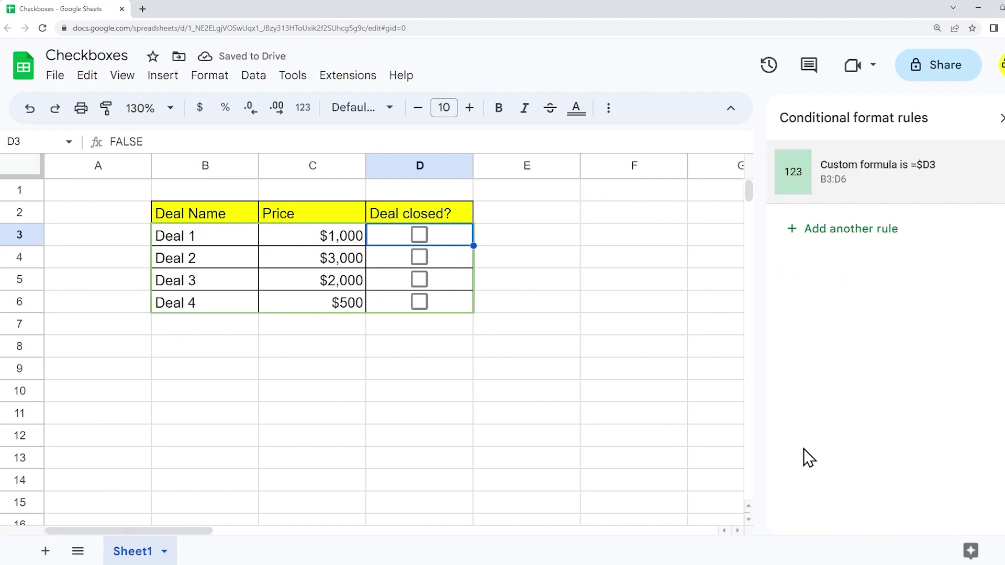
pyautogui.click(1001, 117)
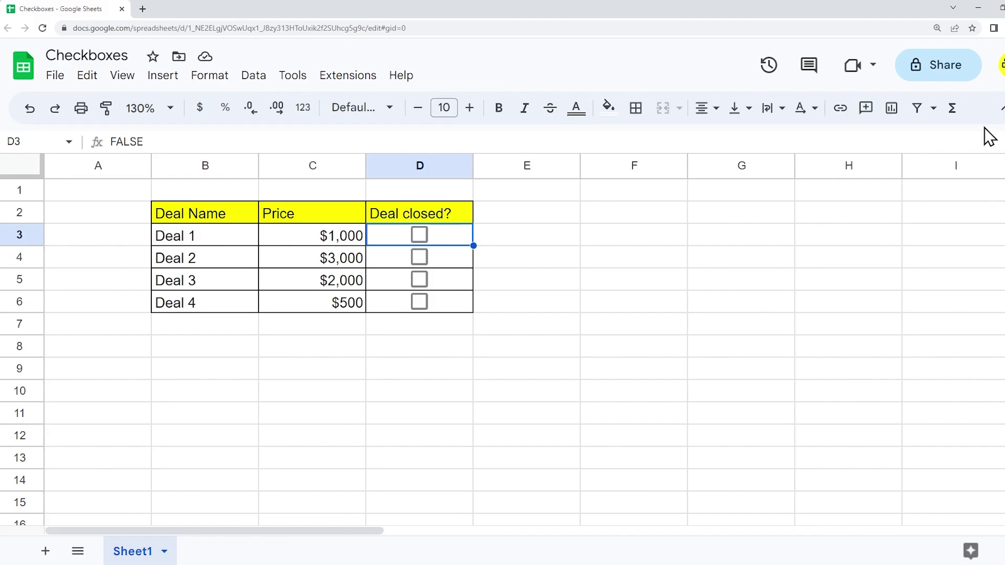